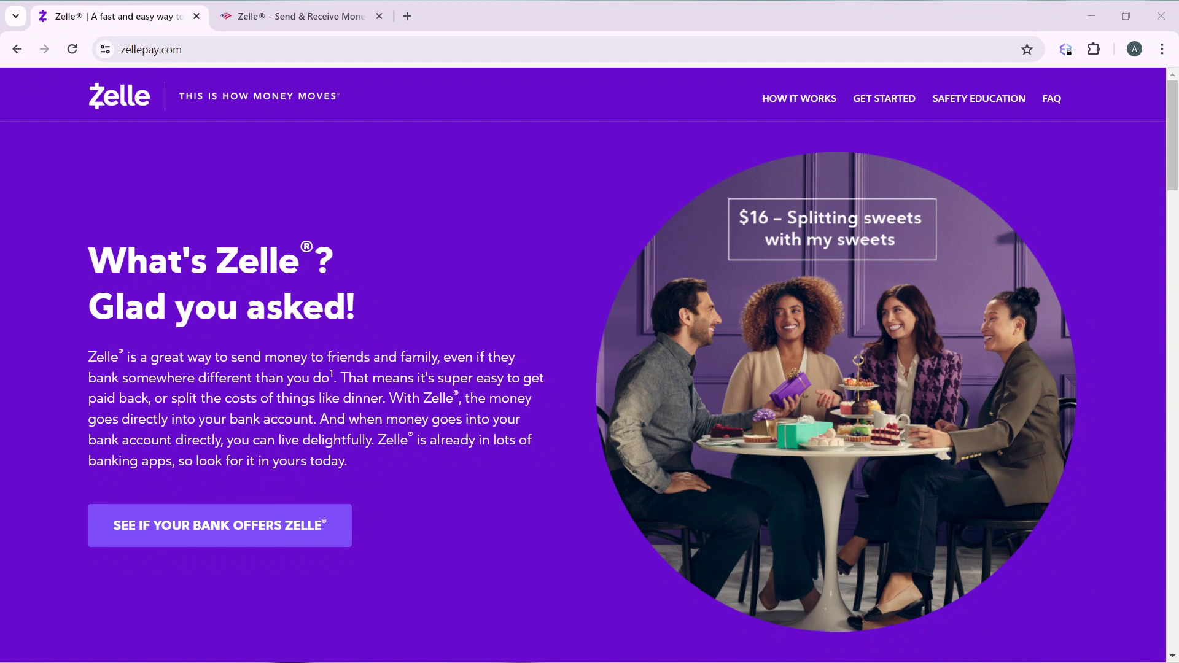
- Switch to the Bank of America Zelle tab showing the Get started Mobile Banking steps
{"action": "left_click", "coordinate": [699, 597]}
{"action": "left_click", "coordinate": [311, 18]}
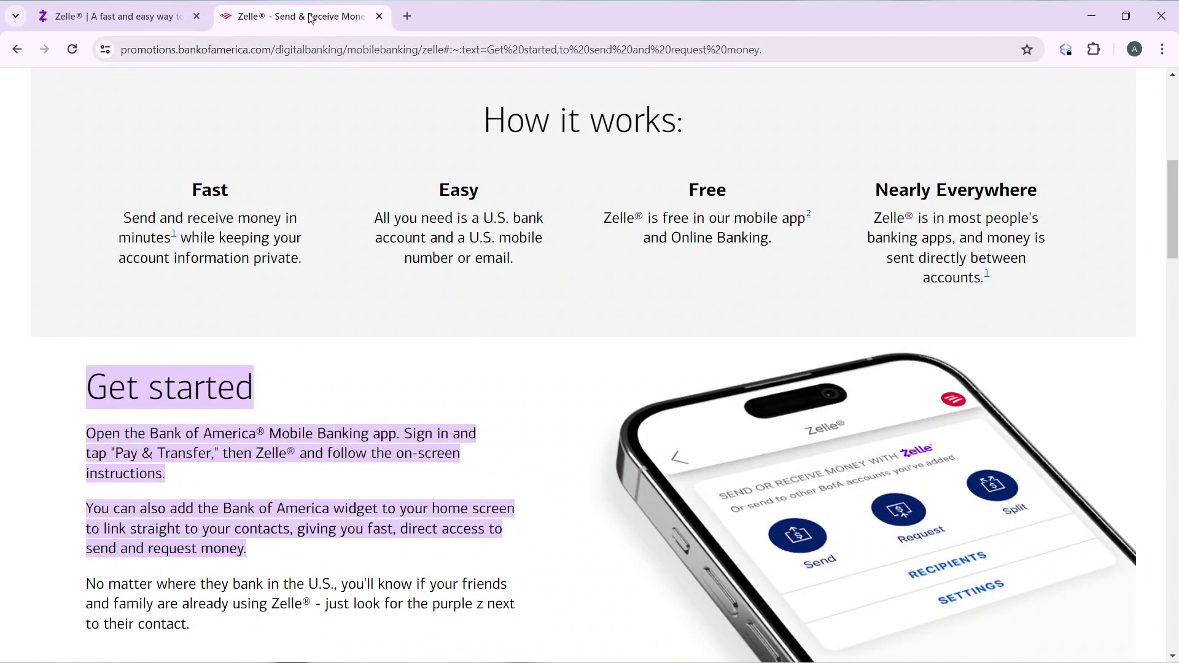
{"action": "scroll", "coordinate": [309, 166], "scroll_direction": "down", "scroll_amount": 1}
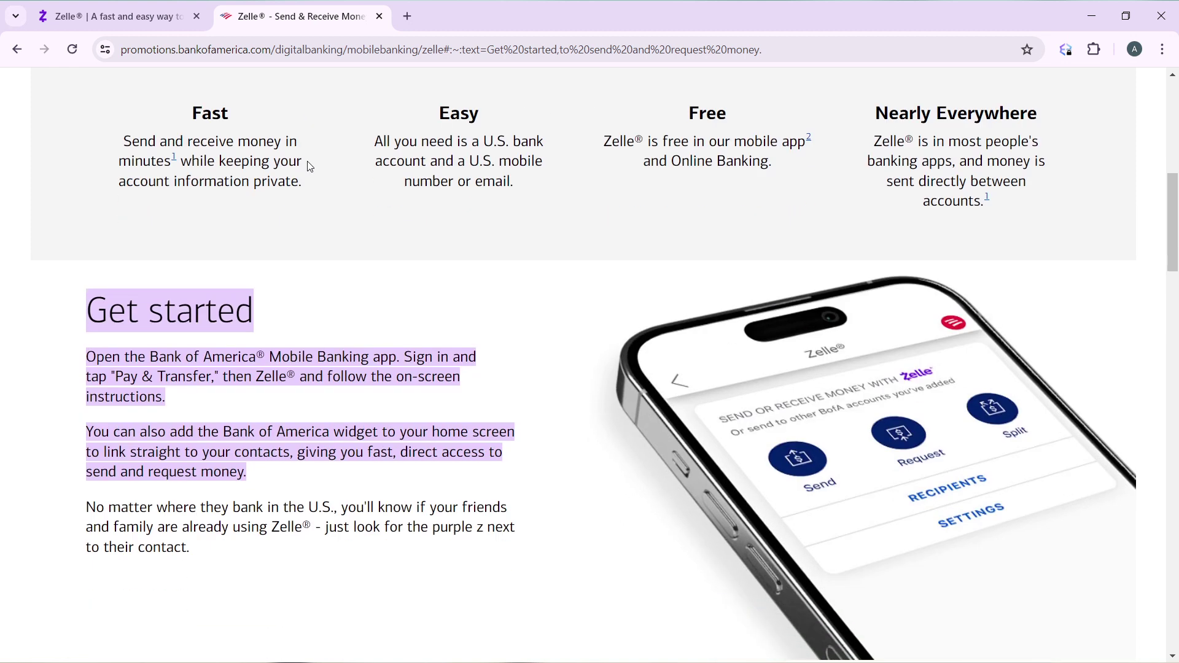